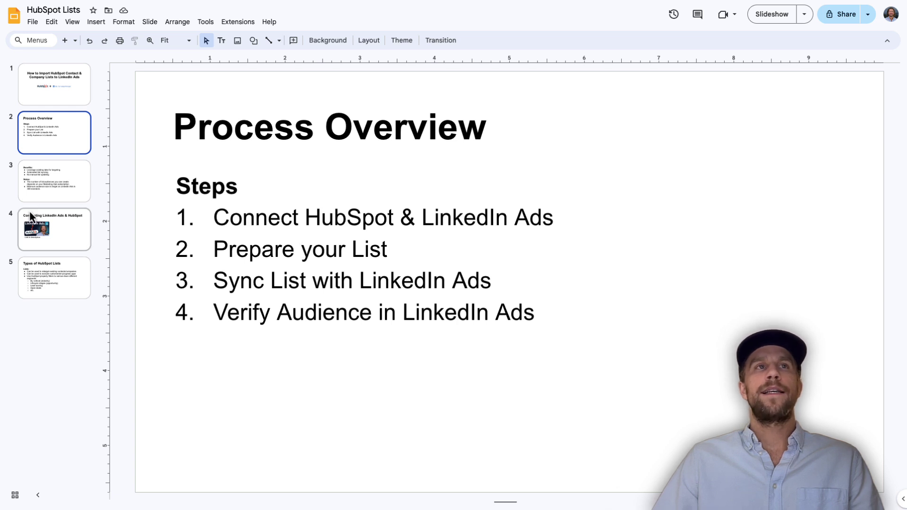
- Show slide 3, the Benefits and Notes slide
{"action": "left_click", "coordinate": [38, 189]}
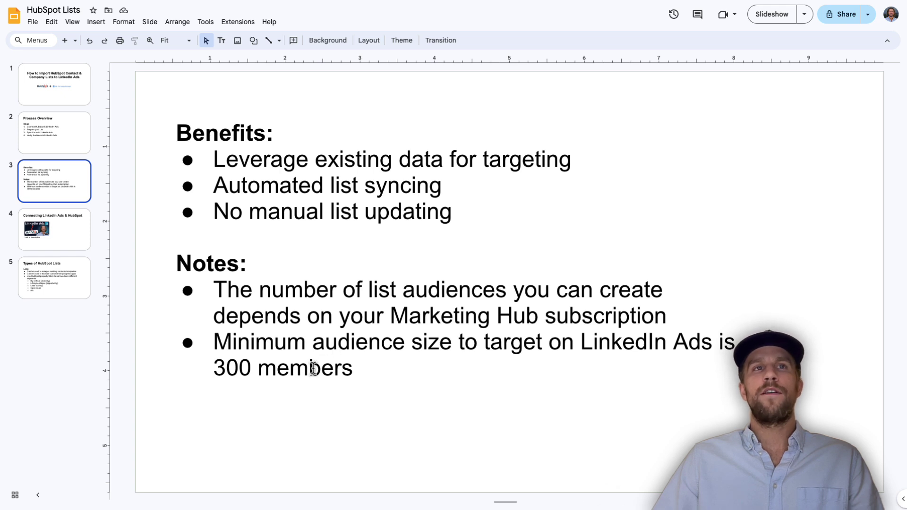
- Show the Connecting LinkedIn Ads & HubSpot slide, then the Types of HubSpot Lists slide
{"action": "left_click", "coordinate": [64, 231]}
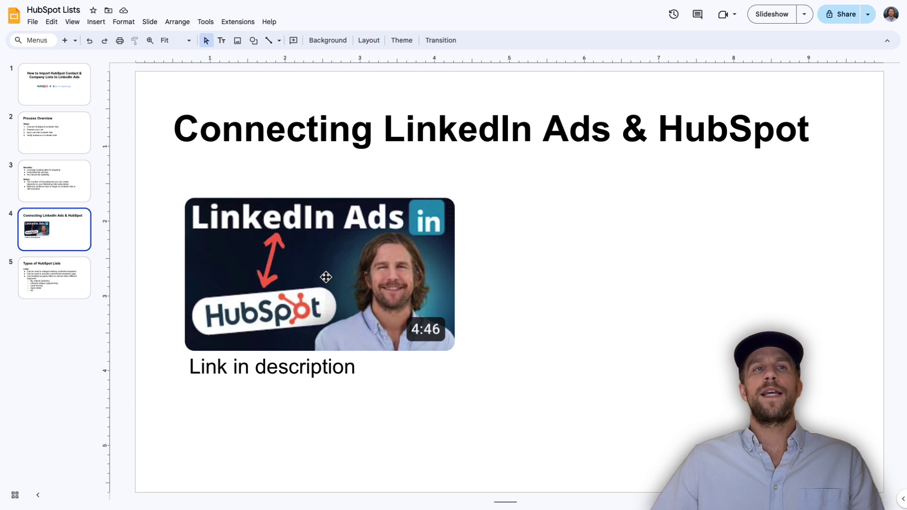
{"action": "left_click", "coordinate": [63, 280]}
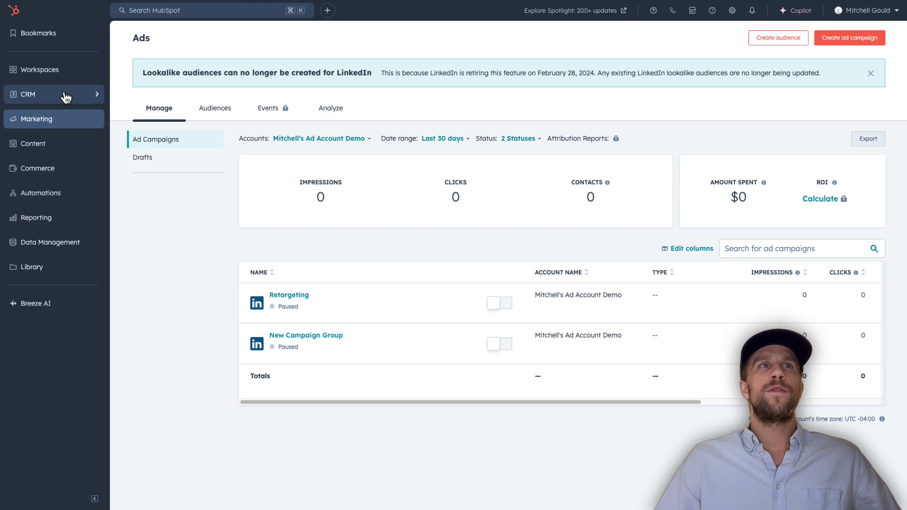
- Start a new company-based list from the CRM Lists page
{"action": "mouse_move", "coordinate": [67, 99]}
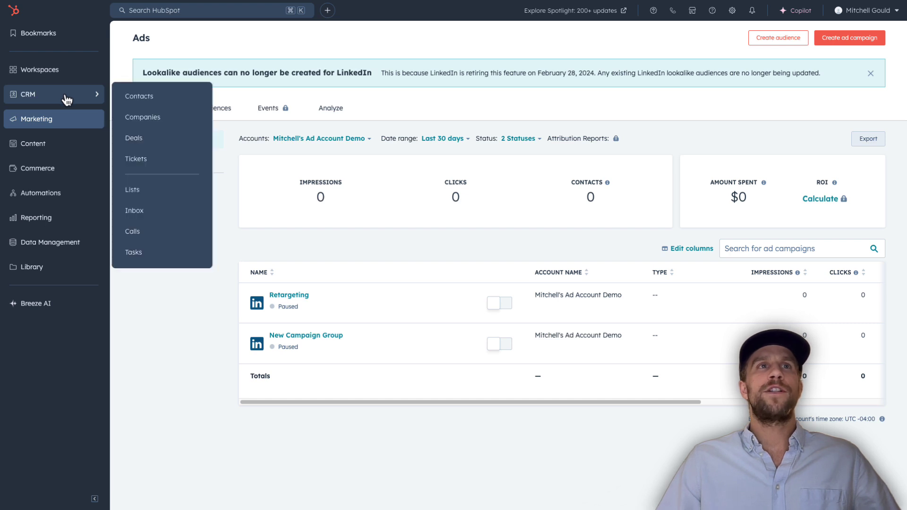
{"action": "left_click", "coordinate": [133, 190]}
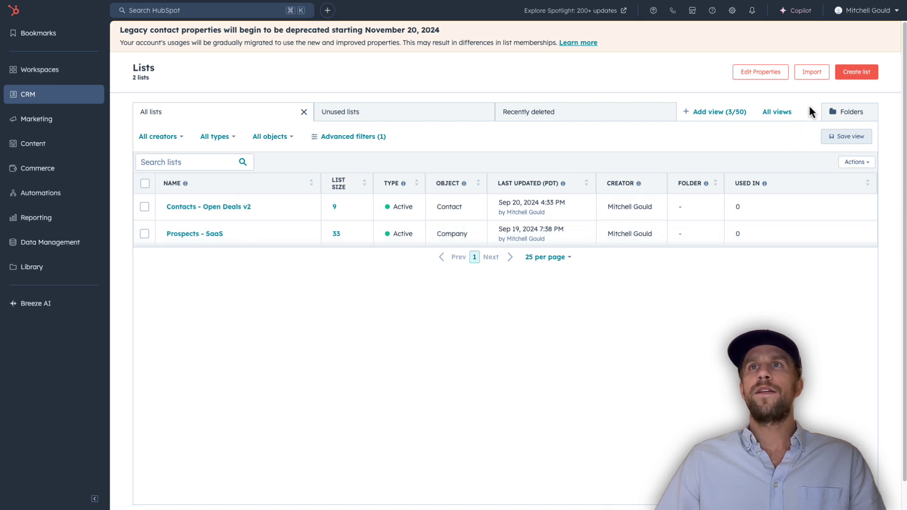
{"action": "left_click", "coordinate": [862, 75]}
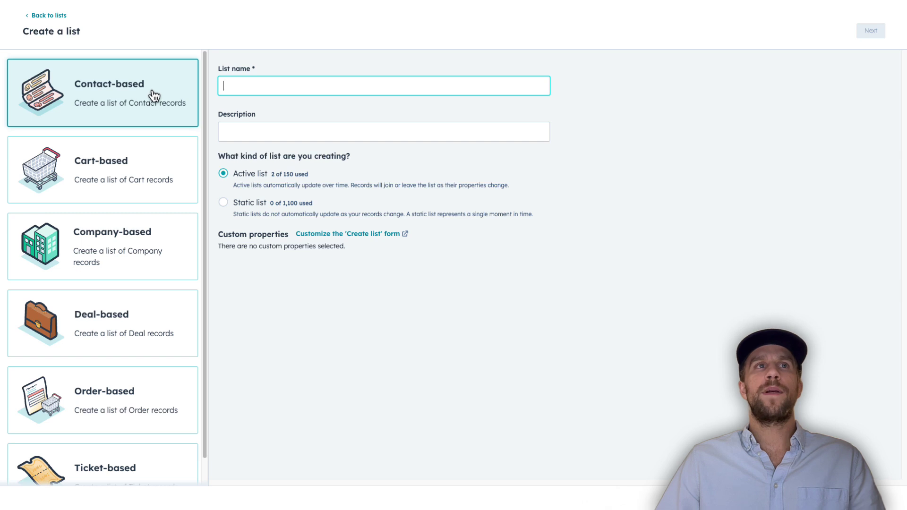
{"action": "left_click", "coordinate": [125, 260]}
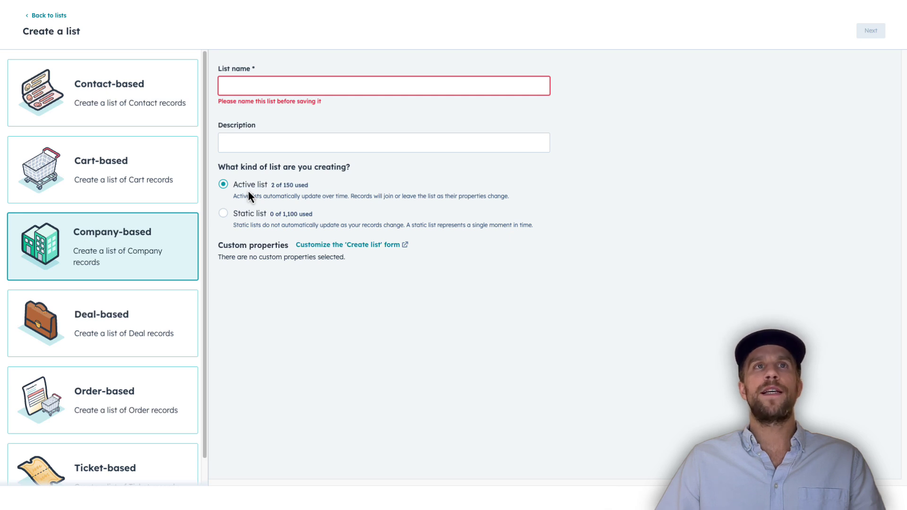
- Name the list 'Software Prospects', continue to filters, and add the first filter
{"action": "left_click", "coordinate": [260, 84]}
{"action": "type", "text": "Software "}
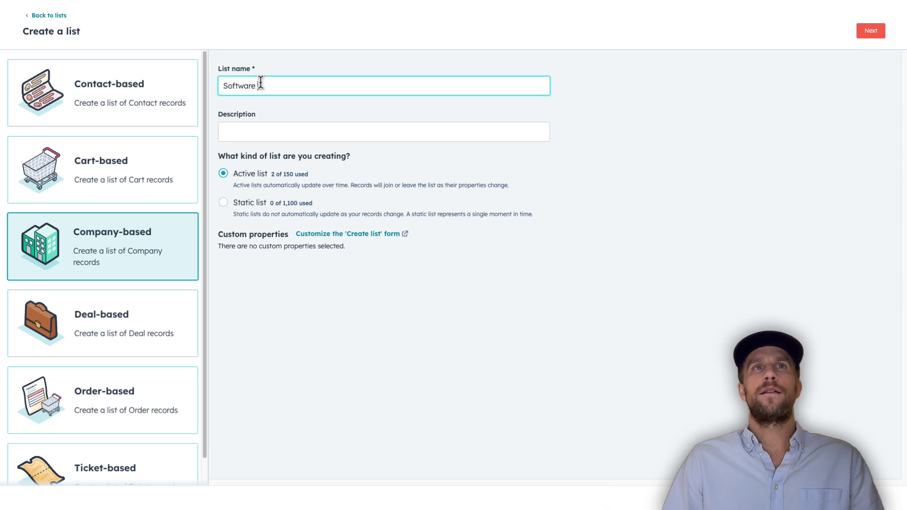
{"action": "type", "text": "Prospects"}
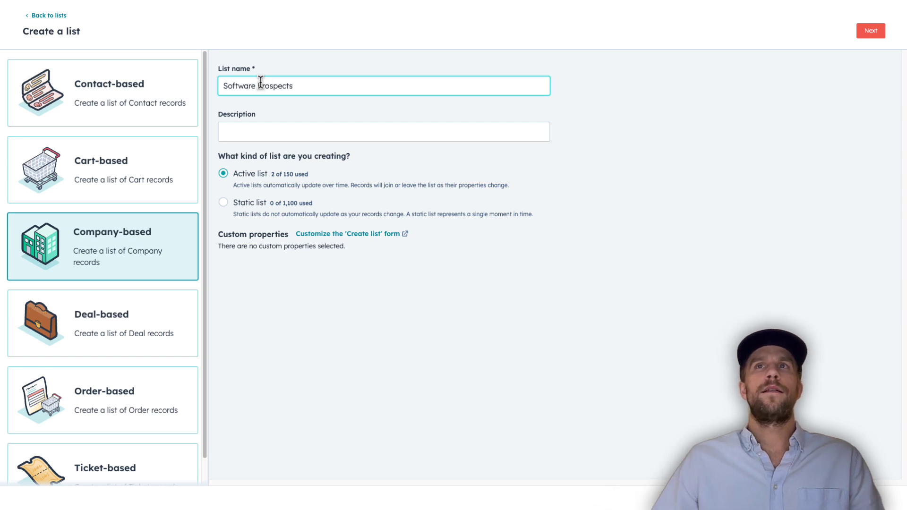
{"action": "left_click", "coordinate": [880, 34]}
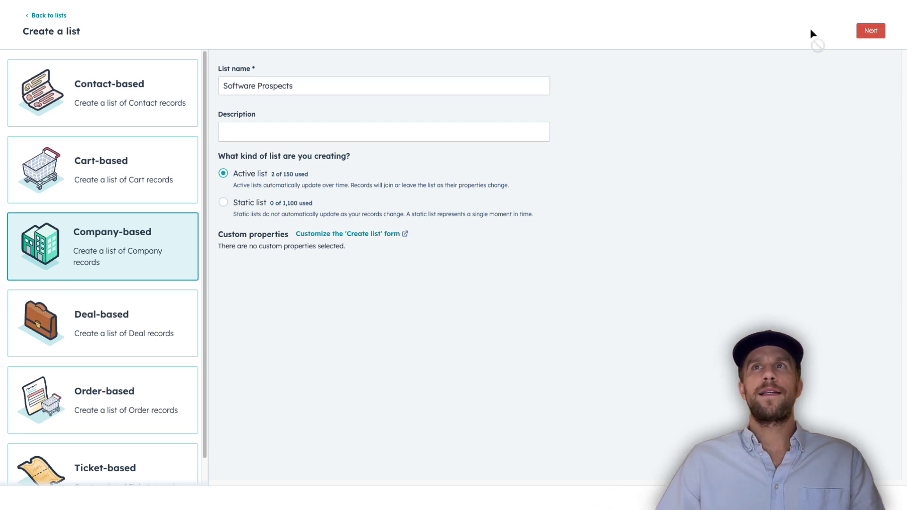
{"action": "left_click", "coordinate": [106, 135]}
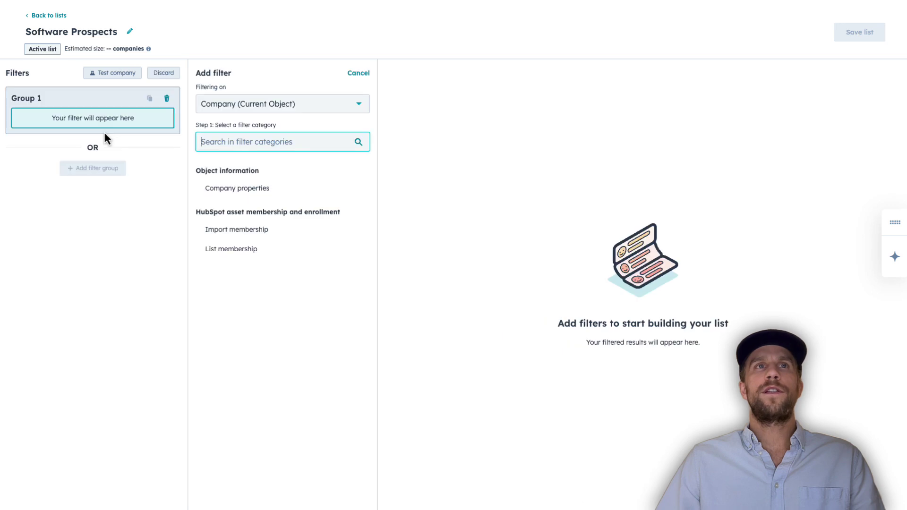
- Search company properties for 'indus' and choose Industry as the filter
{"action": "left_click", "coordinate": [241, 192]}
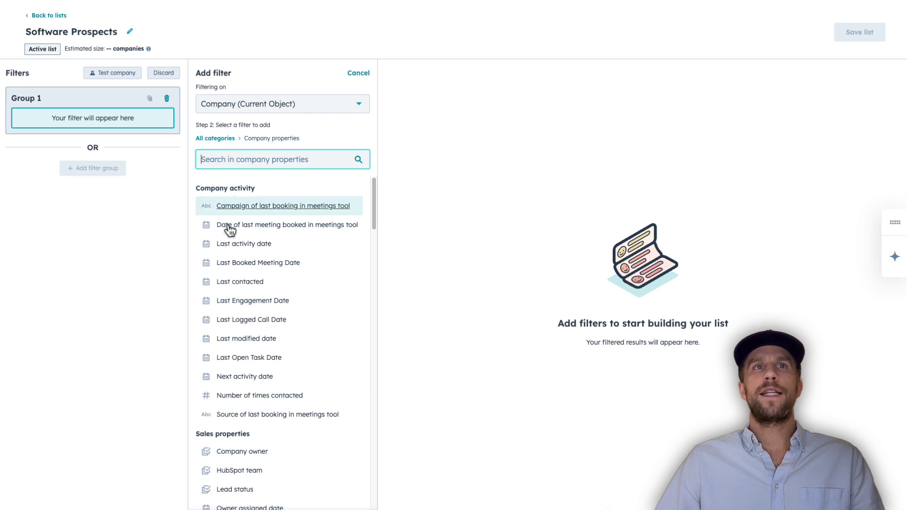
{"action": "scroll", "coordinate": [227, 284], "scroll_direction": "down", "scroll_amount": 3}
{"action": "scroll", "coordinate": [229, 284], "scroll_direction": "down", "scroll_amount": 3}
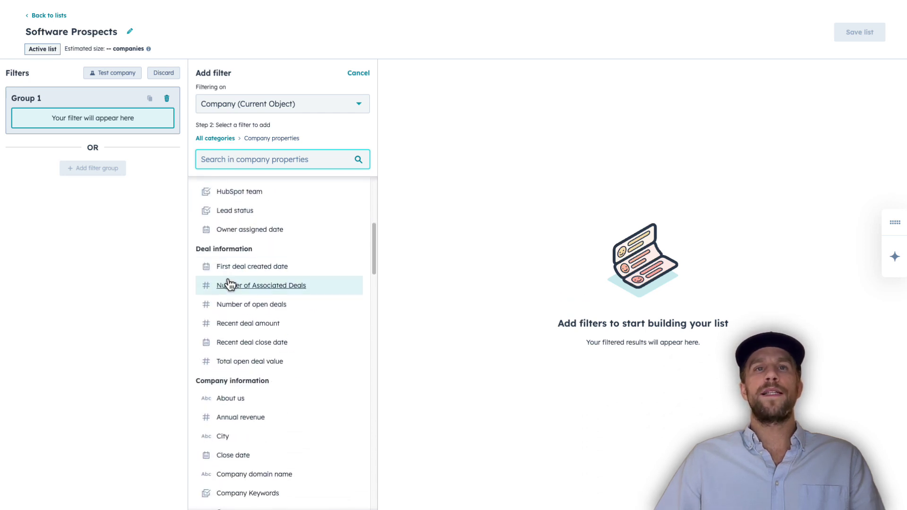
{"action": "scroll", "coordinate": [242, 266], "scroll_direction": "up", "scroll_amount": 6}
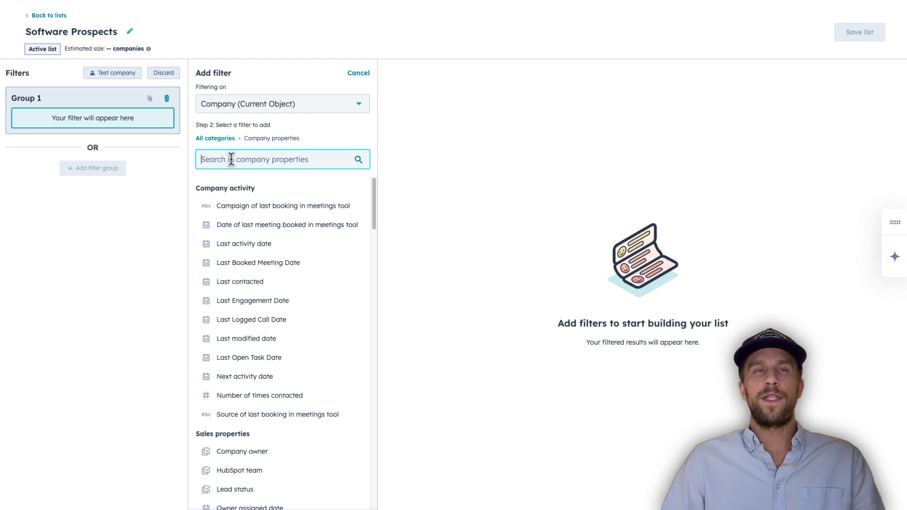
{"action": "type", "text": "indus"}
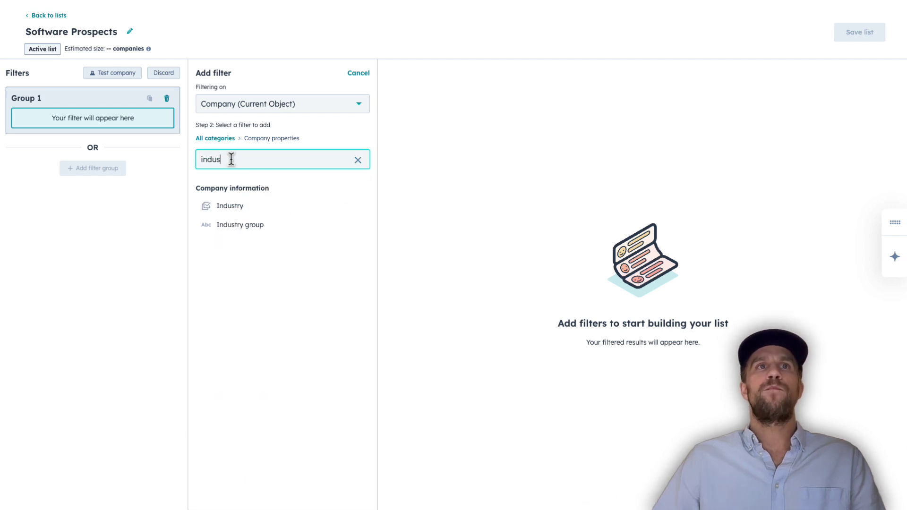
{"action": "left_click", "coordinate": [243, 206]}
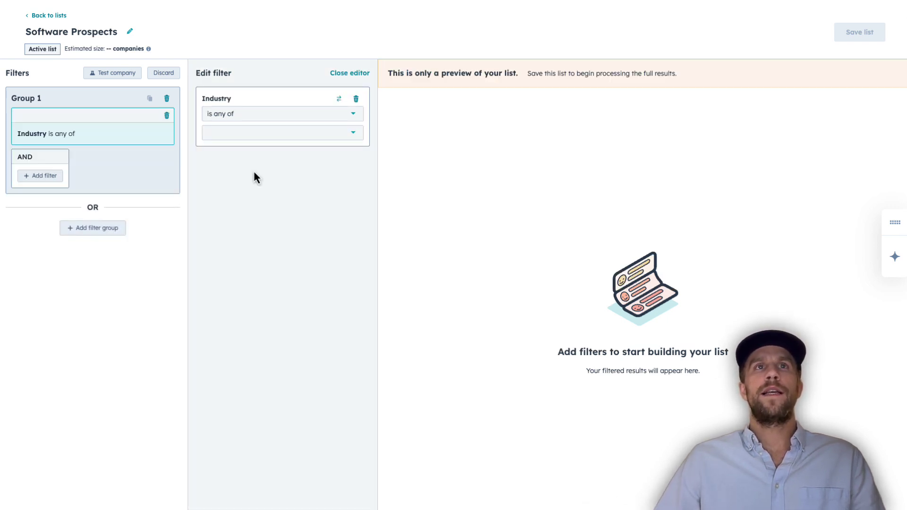
- Review the Industry value choices, then discard the unsaved list and return to Lists
{"action": "left_click", "coordinate": [273, 135]}
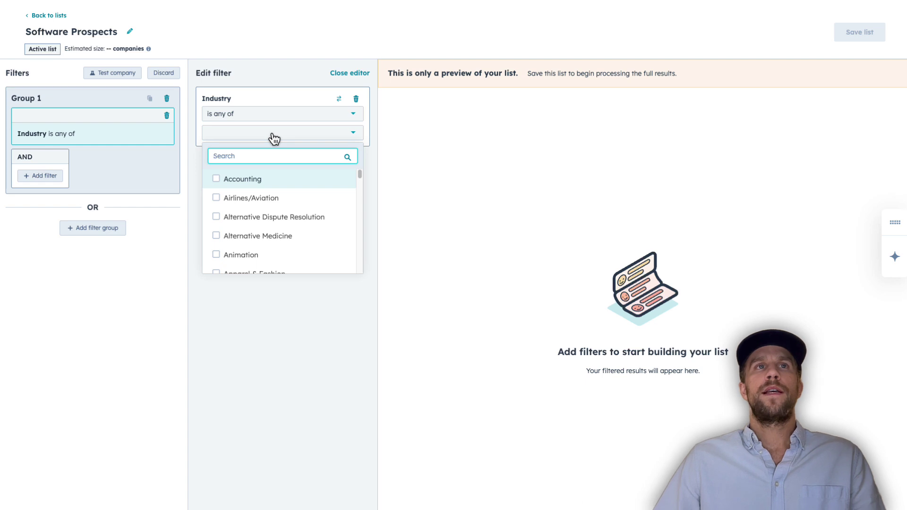
{"action": "scroll", "coordinate": [239, 246], "scroll_direction": "down", "scroll_amount": 1}
{"action": "scroll", "coordinate": [239, 246], "scroll_direction": "down", "scroll_amount": 3}
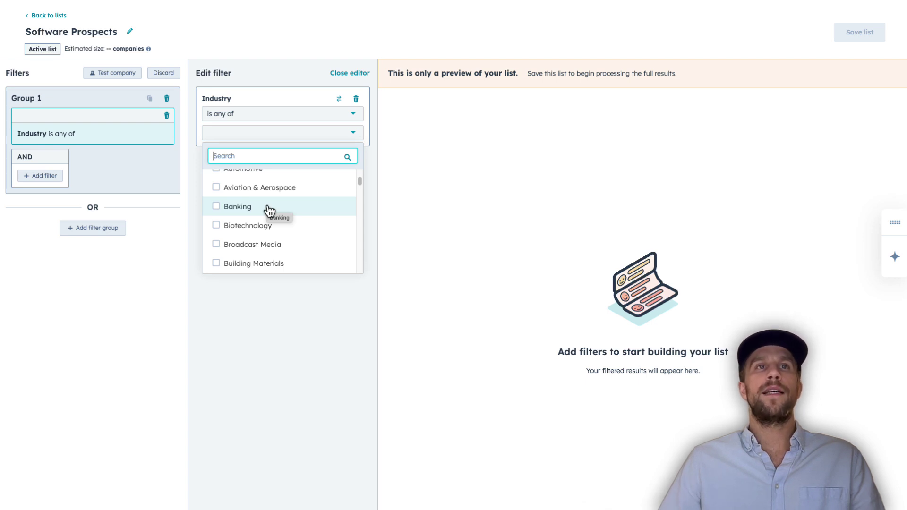
{"action": "left_click", "coordinate": [45, 16]}
{"action": "left_click", "coordinate": [433, 113]}
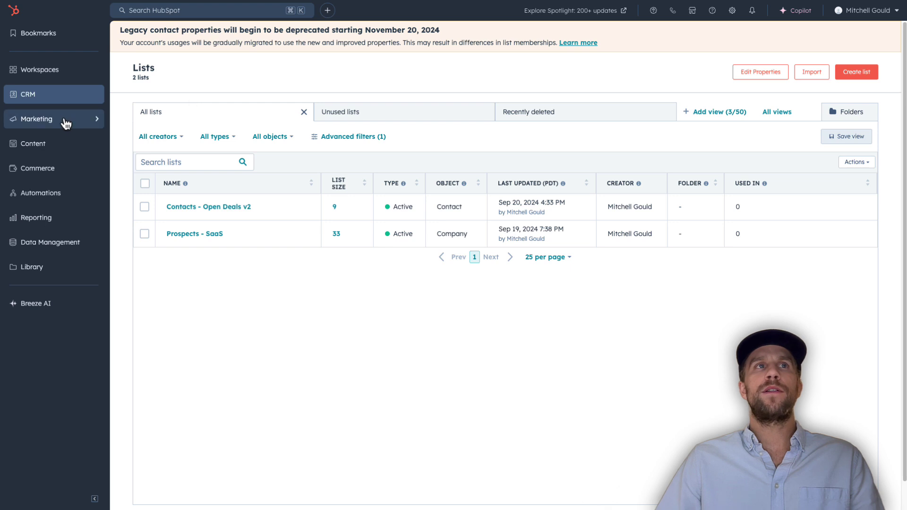
- In Marketing > Ads, start a company list audience from the Prospects - SaaS list
{"action": "mouse_move", "coordinate": [71, 122]}
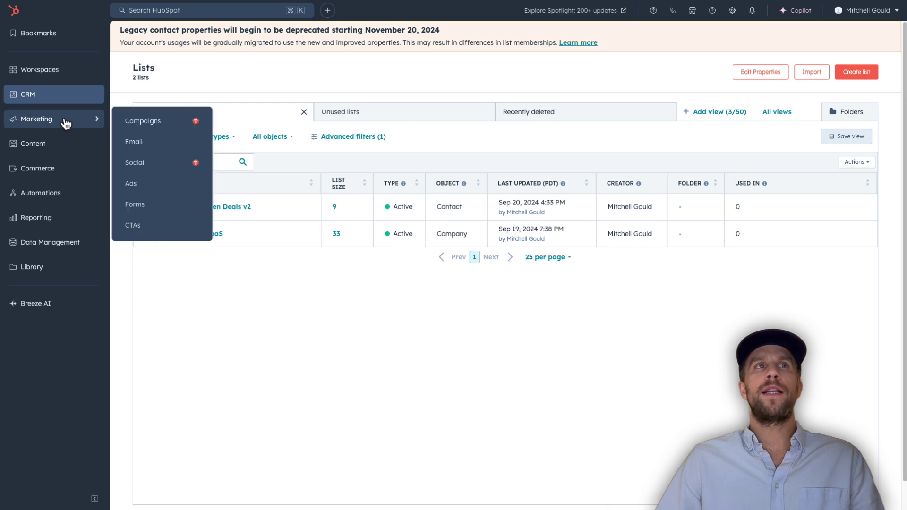
{"action": "left_click", "coordinate": [136, 193]}
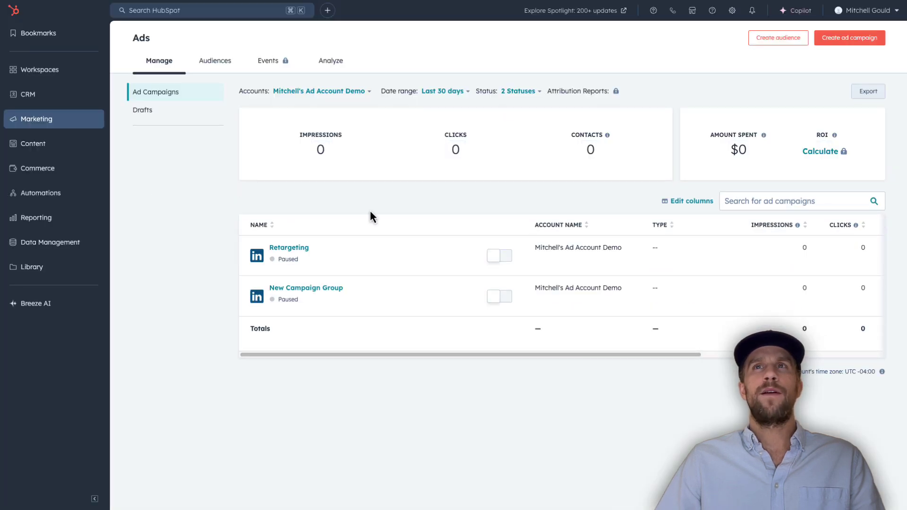
{"action": "left_click", "coordinate": [786, 39]}
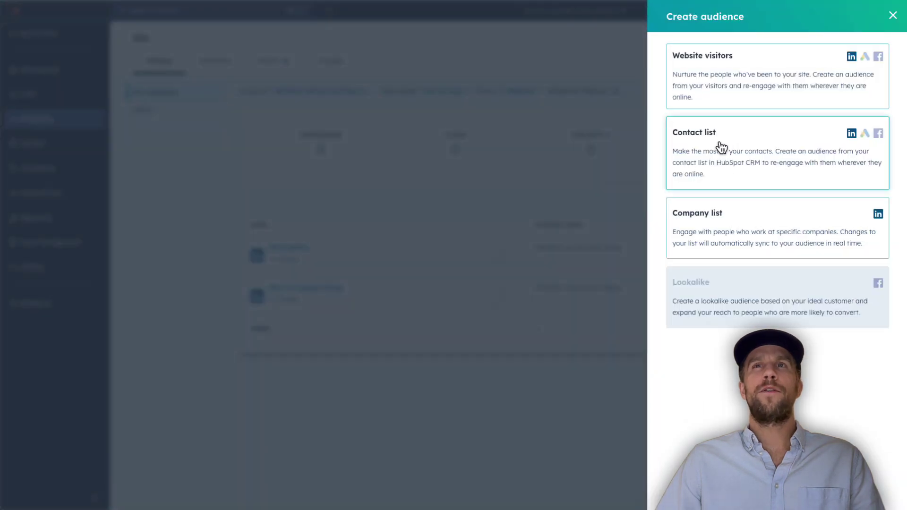
{"action": "left_click", "coordinate": [721, 224]}
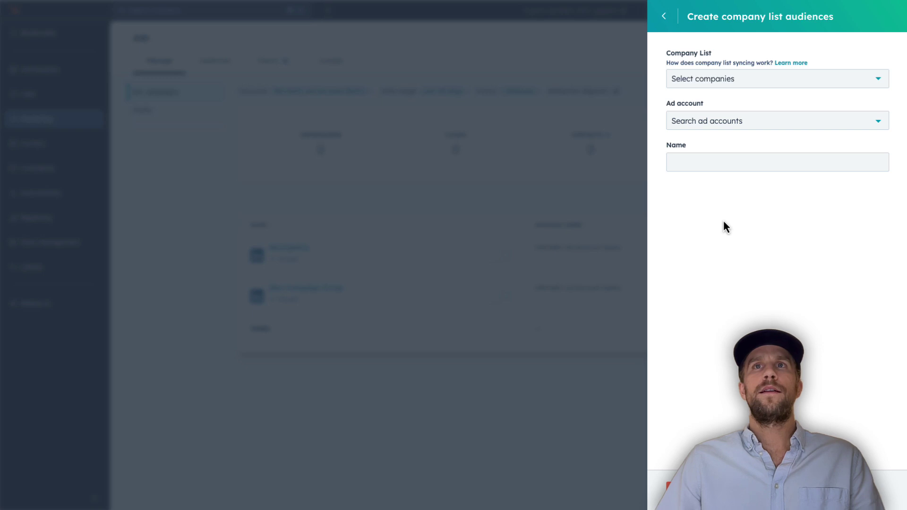
{"action": "left_click", "coordinate": [749, 88]}
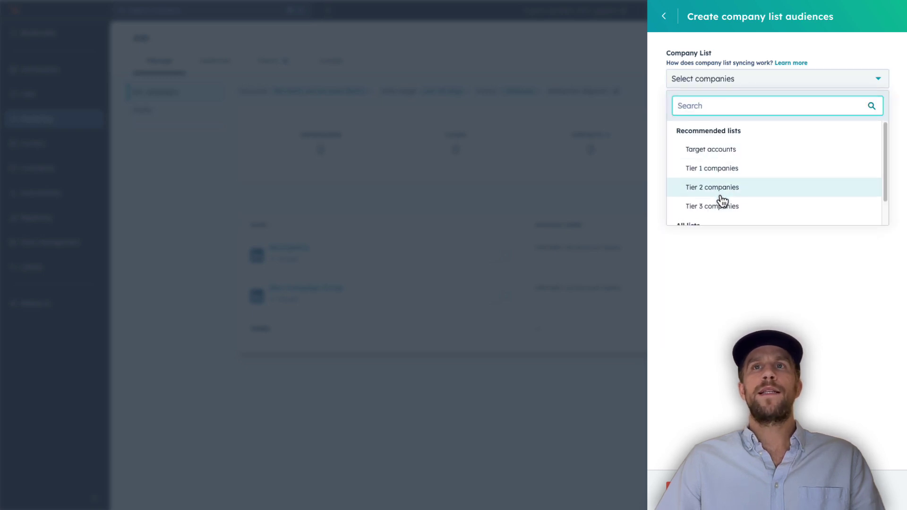
{"action": "scroll", "coordinate": [721, 201], "scroll_direction": "down", "scroll_amount": 1}
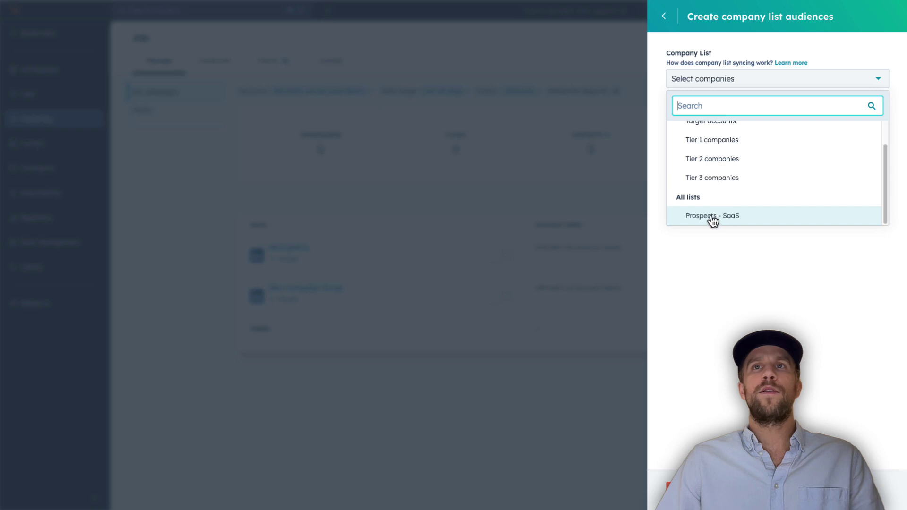
{"action": "left_click", "coordinate": [718, 219]}
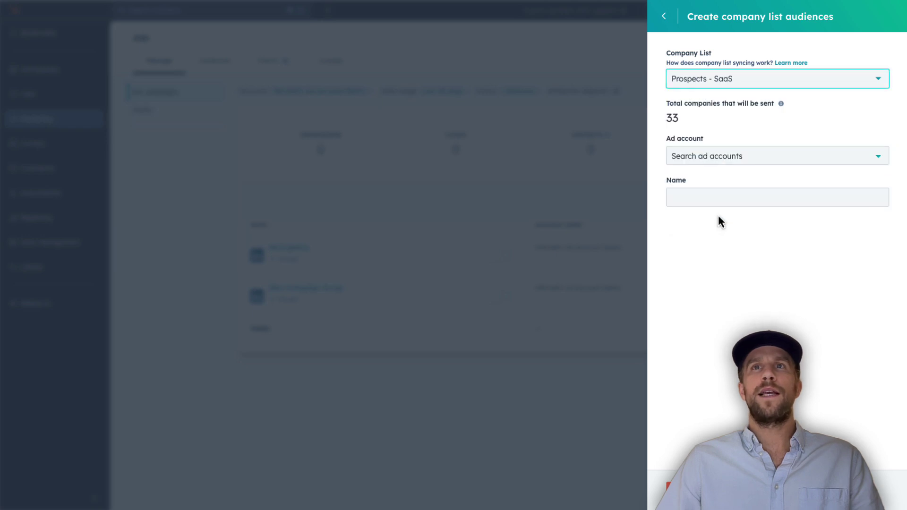
- Add the demo LinkedIn ad account and name the audience 'Prospects - Saas'
{"action": "left_click", "coordinate": [727, 157]}
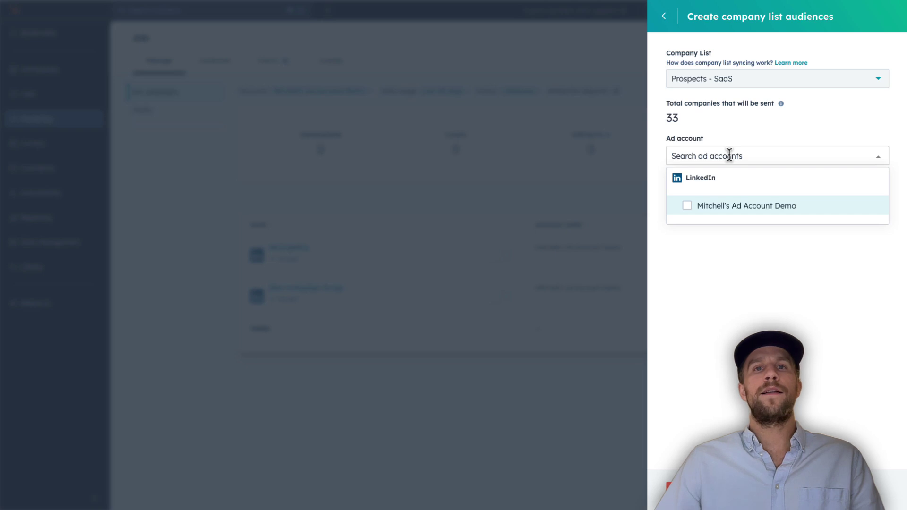
{"action": "left_click", "coordinate": [687, 206]}
{"action": "left_click", "coordinate": [711, 264]}
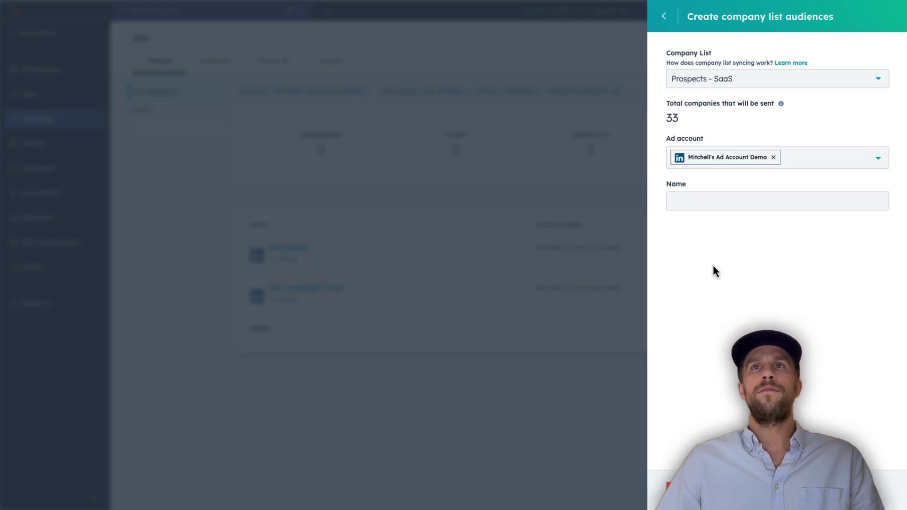
{"action": "left_click", "coordinate": [694, 203]}
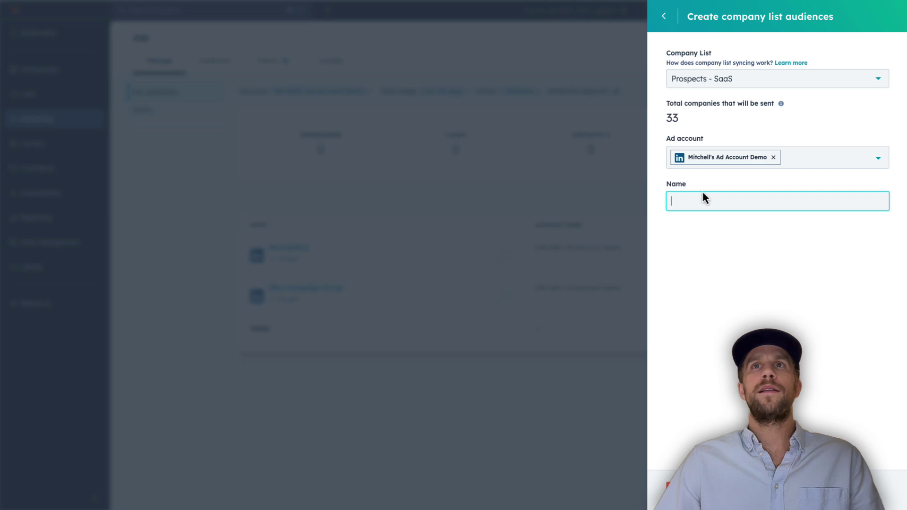
{"action": "type", "text": "Prospects - Saas"}
{"action": "left_click", "coordinate": [717, 261]}
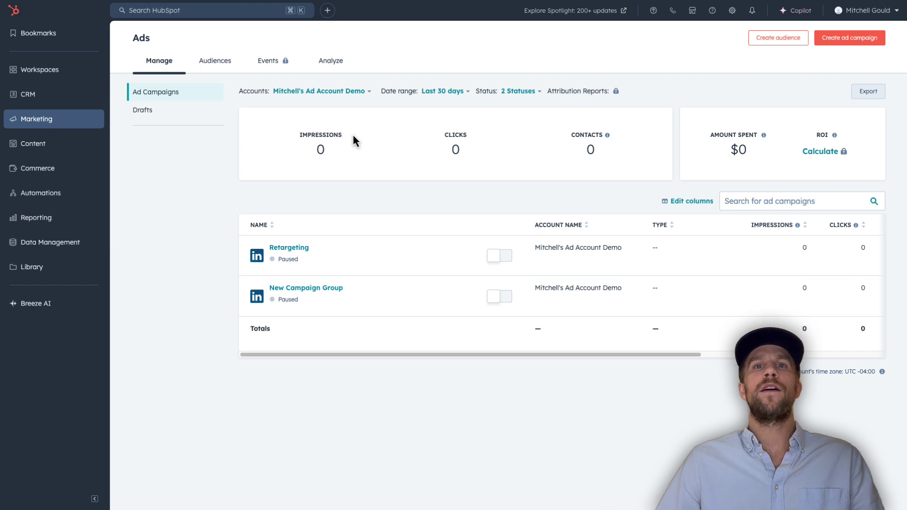
- Start a contact list audience from Contacts - Open Deals v2, confirming it isn't third-party
{"action": "mouse_move", "coordinate": [69, 122]}
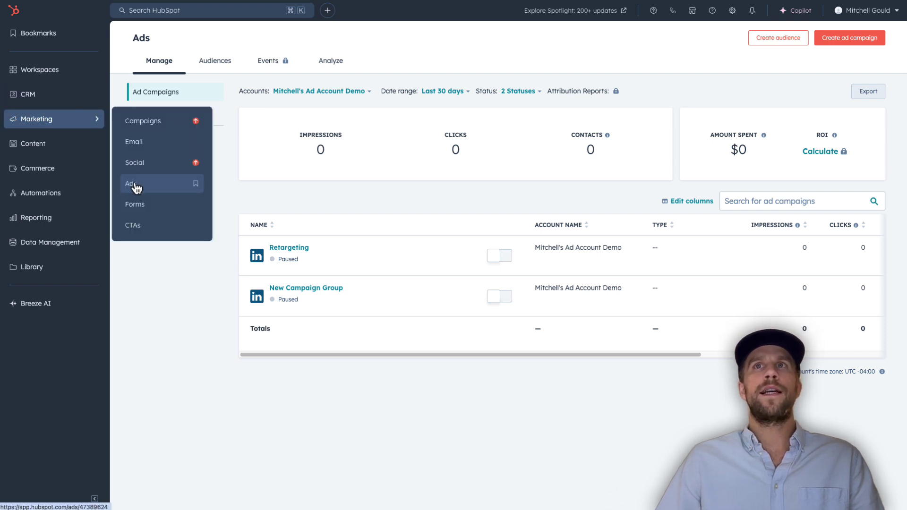
{"action": "left_click", "coordinate": [766, 40]}
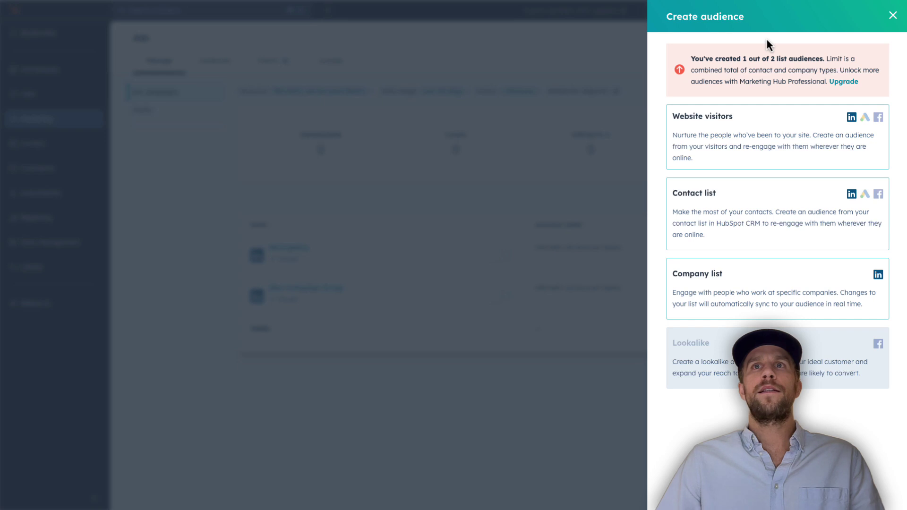
{"action": "left_click", "coordinate": [742, 216]}
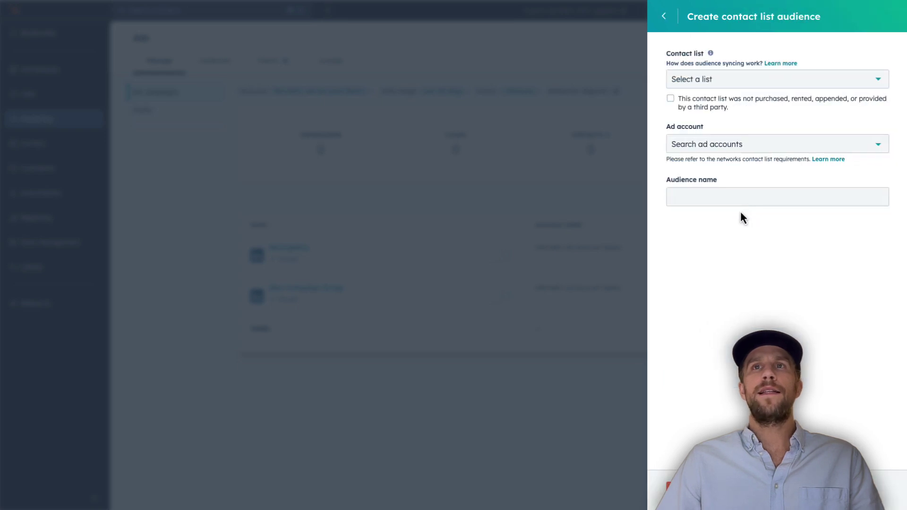
{"action": "left_click", "coordinate": [741, 86]}
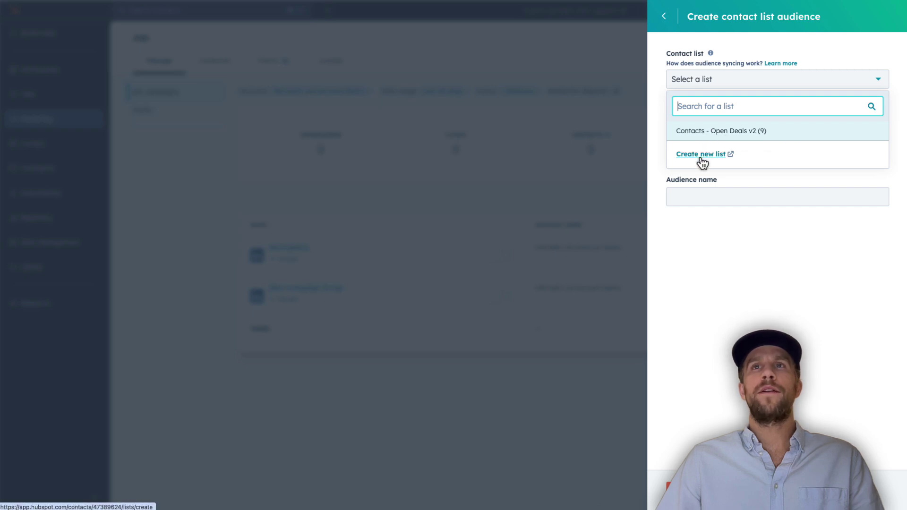
{"action": "left_click", "coordinate": [710, 135]}
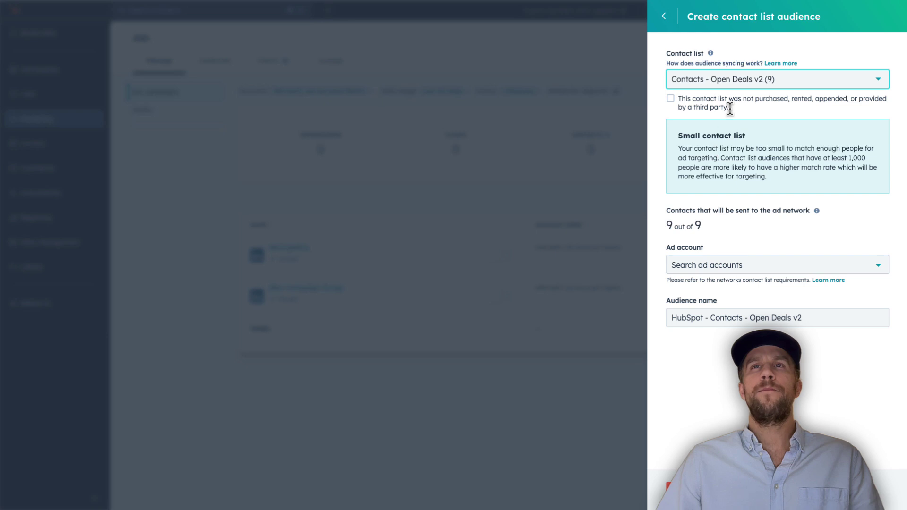
{"action": "left_click", "coordinate": [672, 100]}
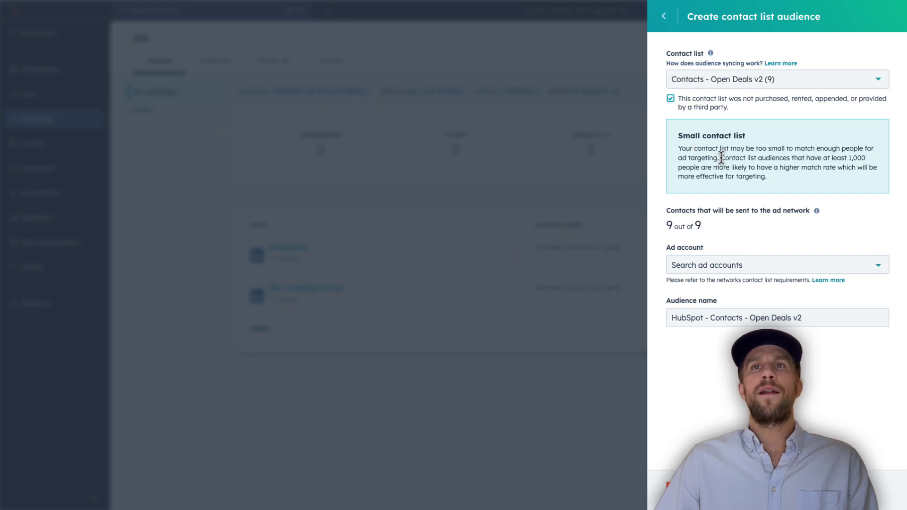
- Add the demo LinkedIn ad account and create the contact list audience
{"action": "left_click", "coordinate": [706, 264]}
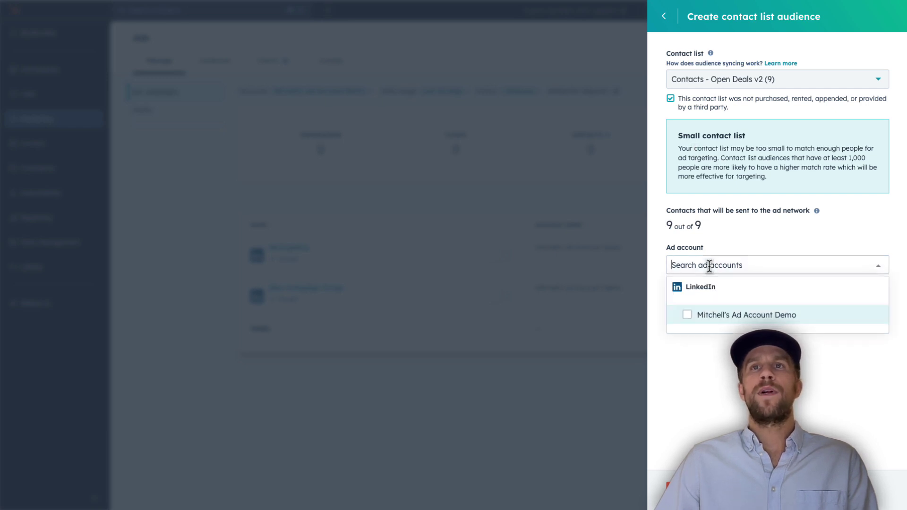
{"action": "left_click", "coordinate": [689, 317]}
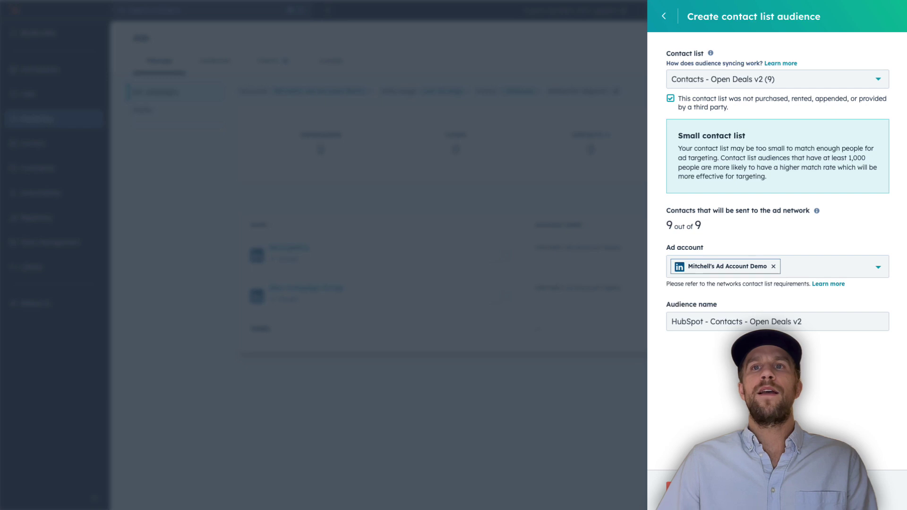
{"action": "left_click", "coordinate": [699, 488]}
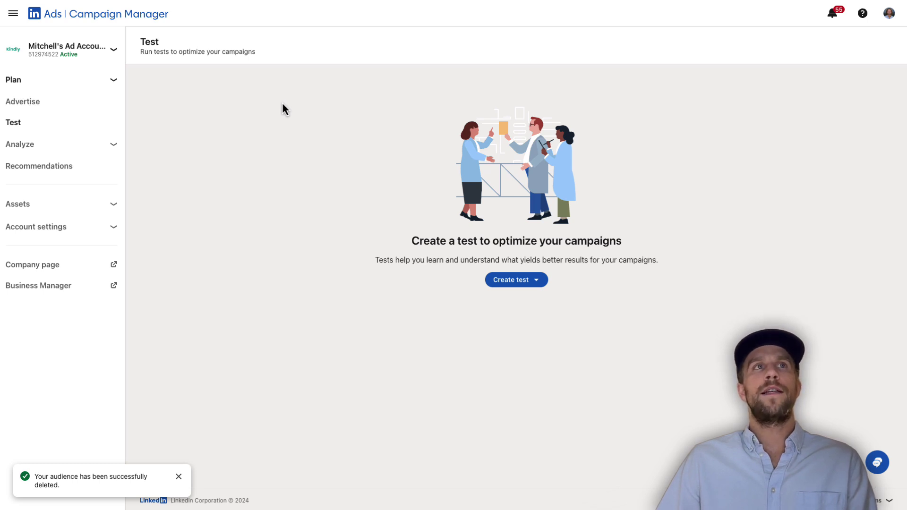
- Open Plan > Audiences and tick the HubSpot - Contacts - Open Deals v2 and Prospects - Saas audiences
{"action": "left_click", "coordinate": [56, 85]}
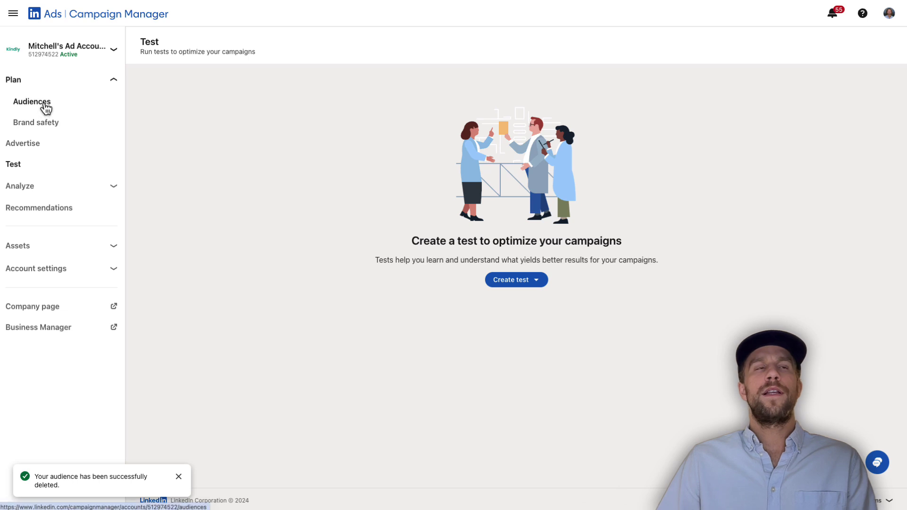
{"action": "left_click", "coordinate": [45, 104]}
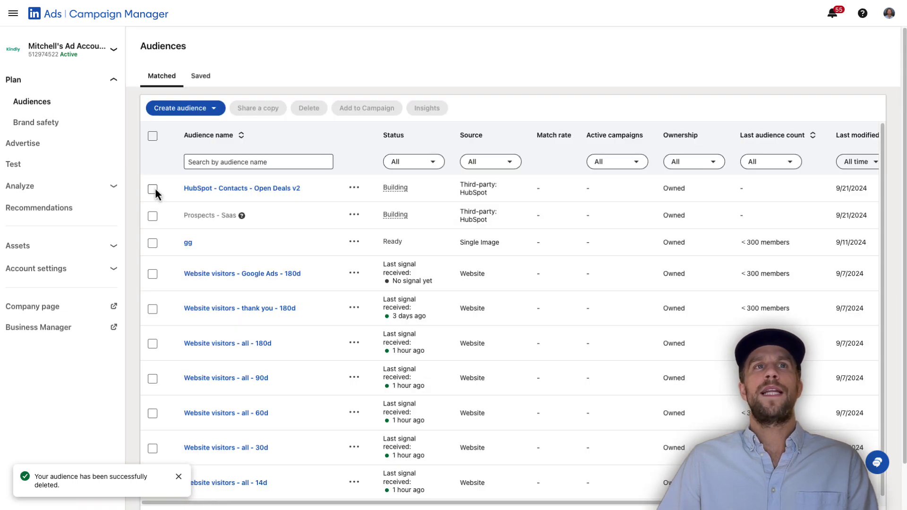
{"action": "left_click", "coordinate": [153, 190]}
{"action": "left_click", "coordinate": [153, 217]}
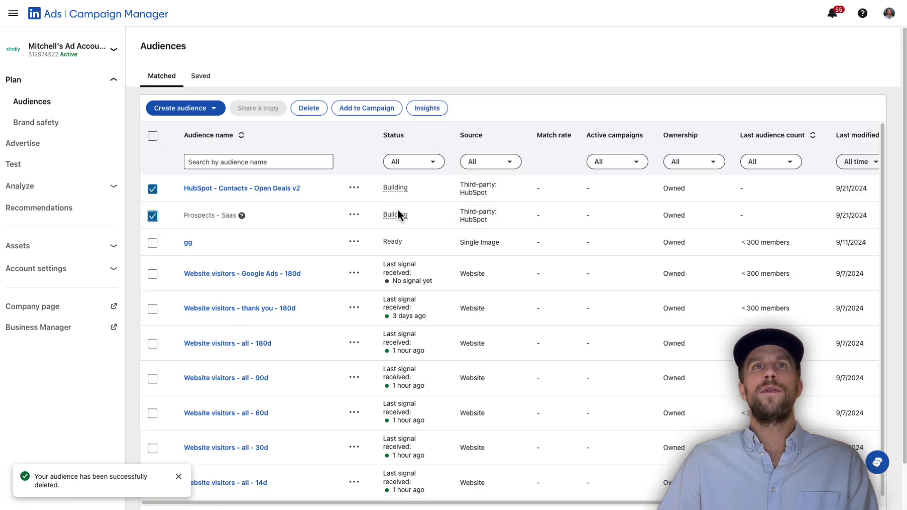